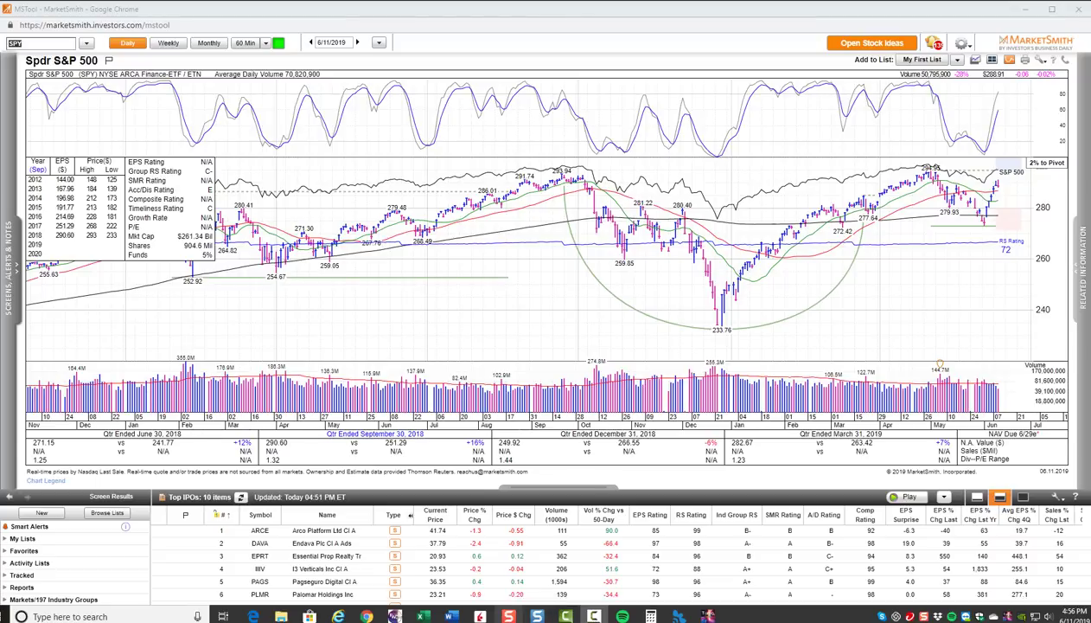
Bring the DR STOXX homepage forward and scroll through its service offerings
mouse_move(367, 616)
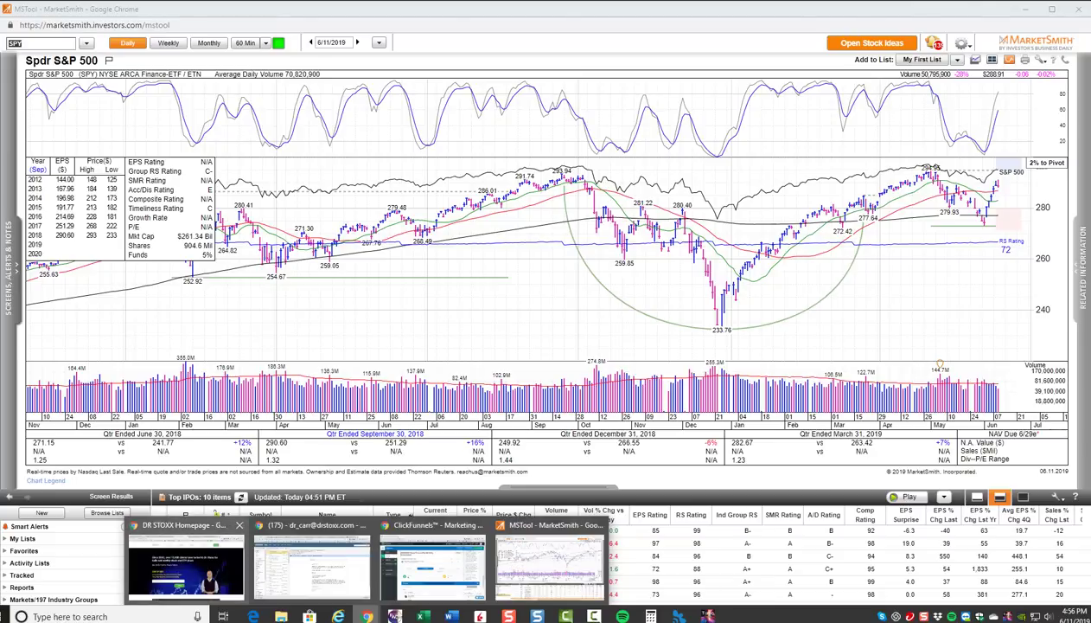
click(186, 567)
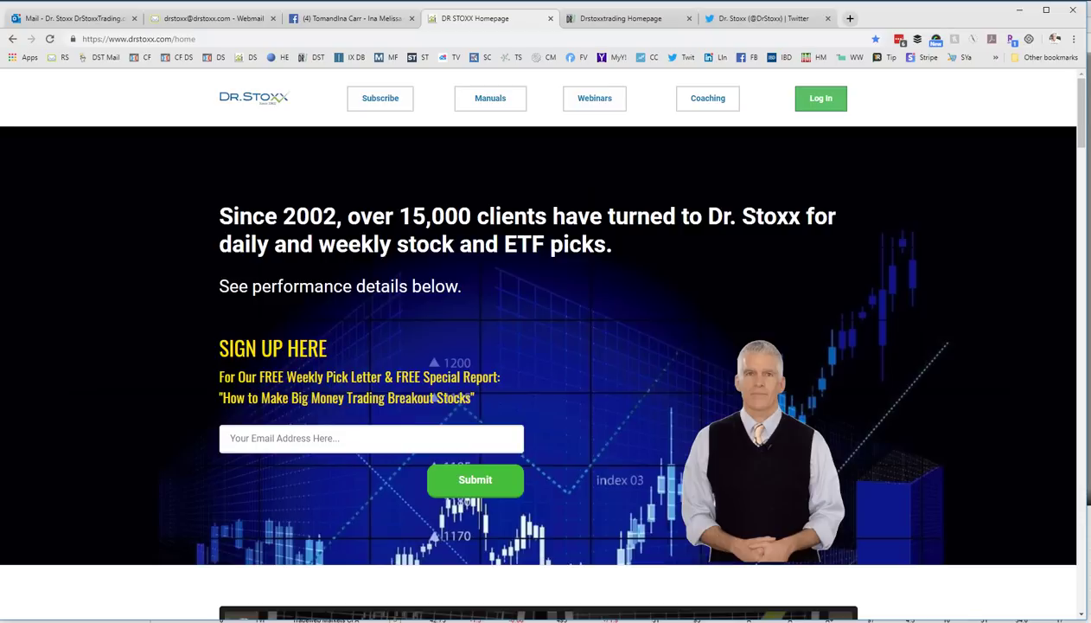
scroll(536, 346, down, 6)
scroll(536, 346, down, 1)
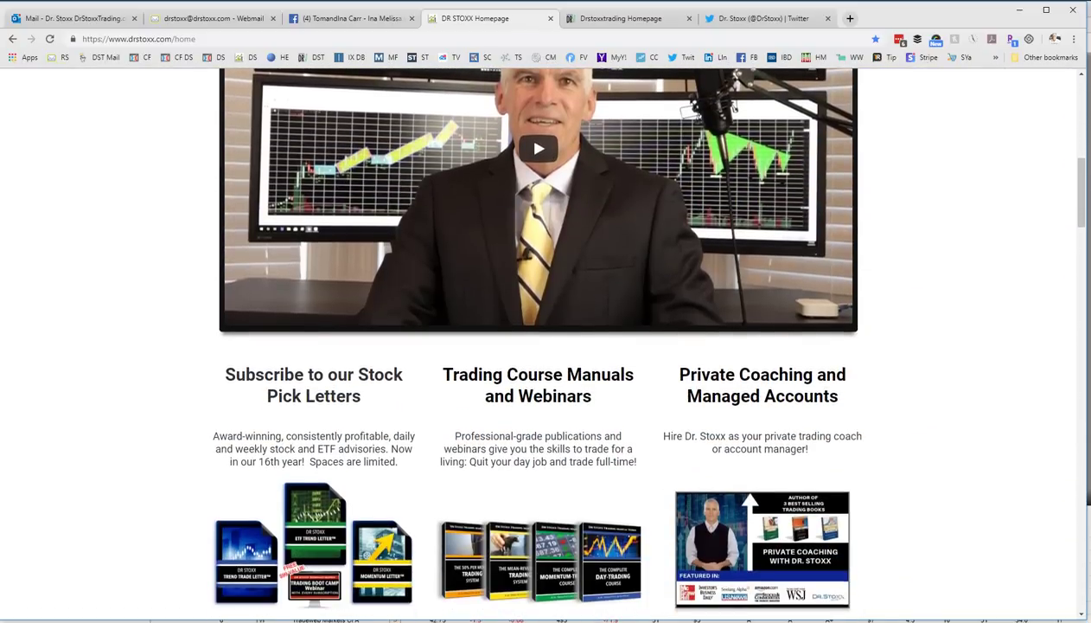
scroll(537, 346, down, 1)
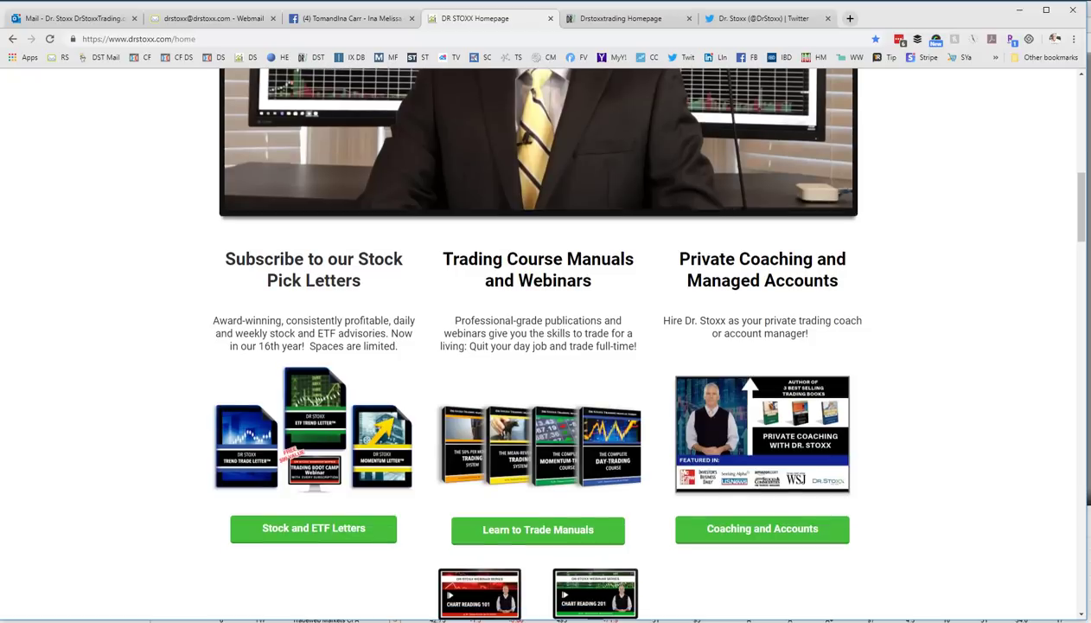
scroll(537, 346, down, 2)
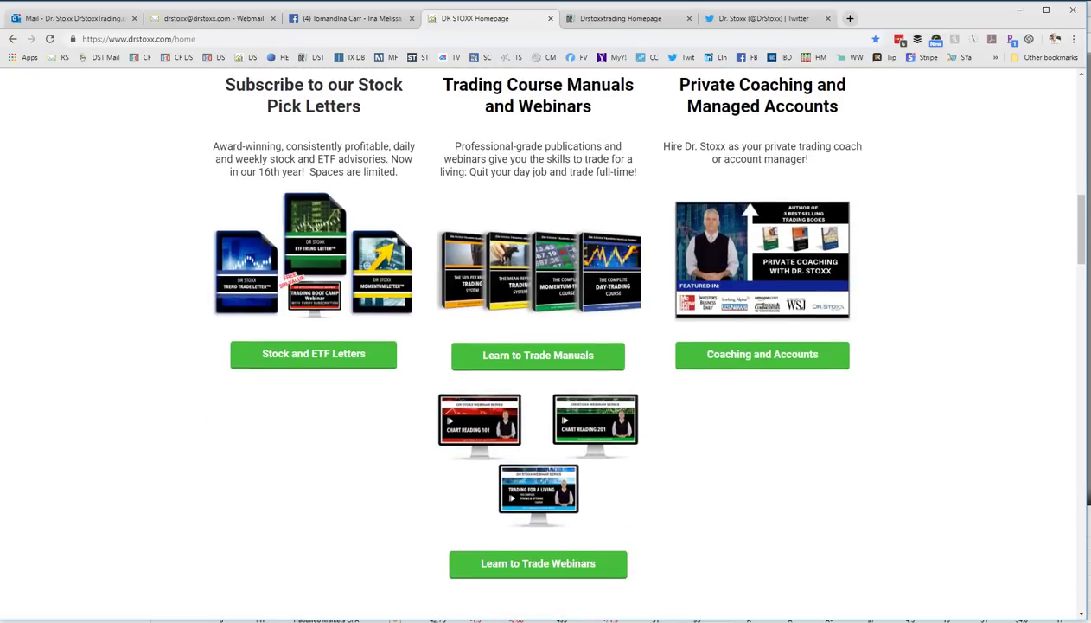
scroll(537, 346, up, 5)
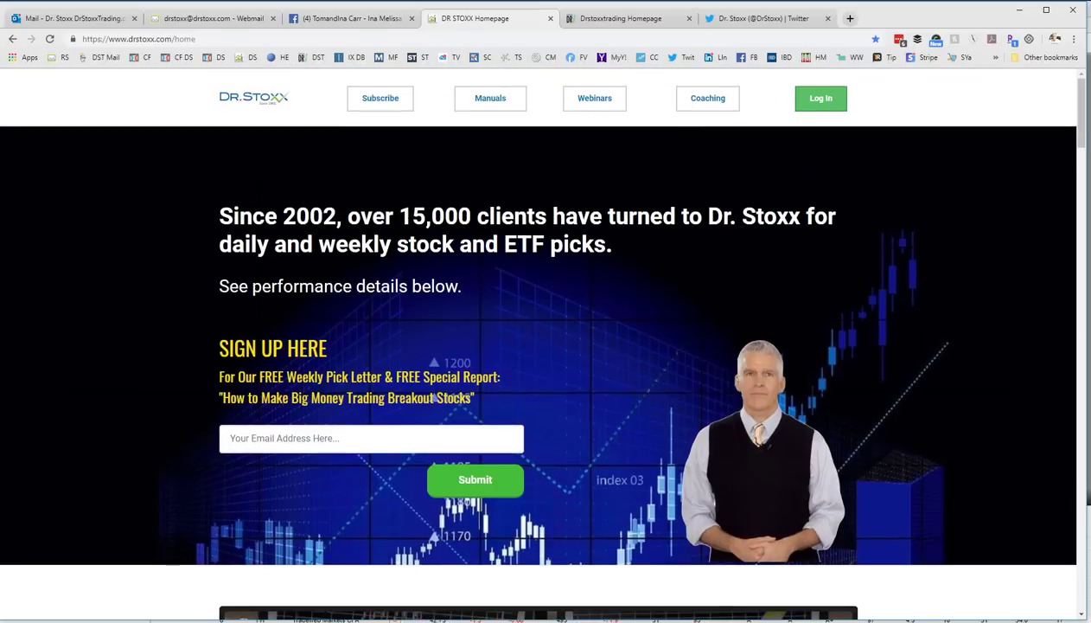
Click into the free-letter email field, then go to the Drstoxxtrading Homepage tab
click(228, 437)
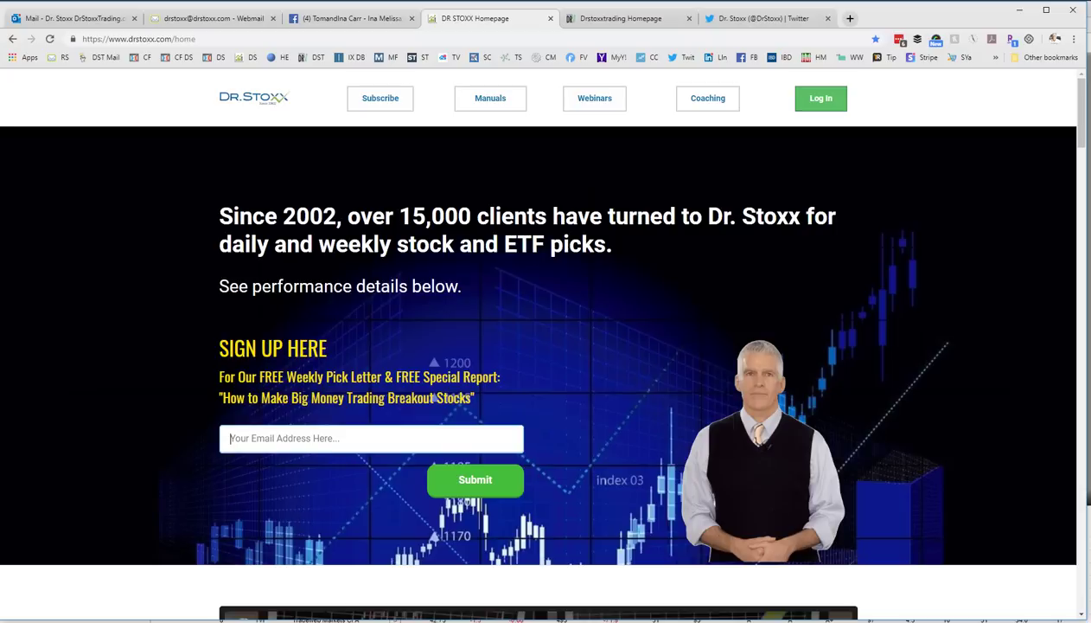
mouse_move(480, 616)
mouse_move(366, 615)
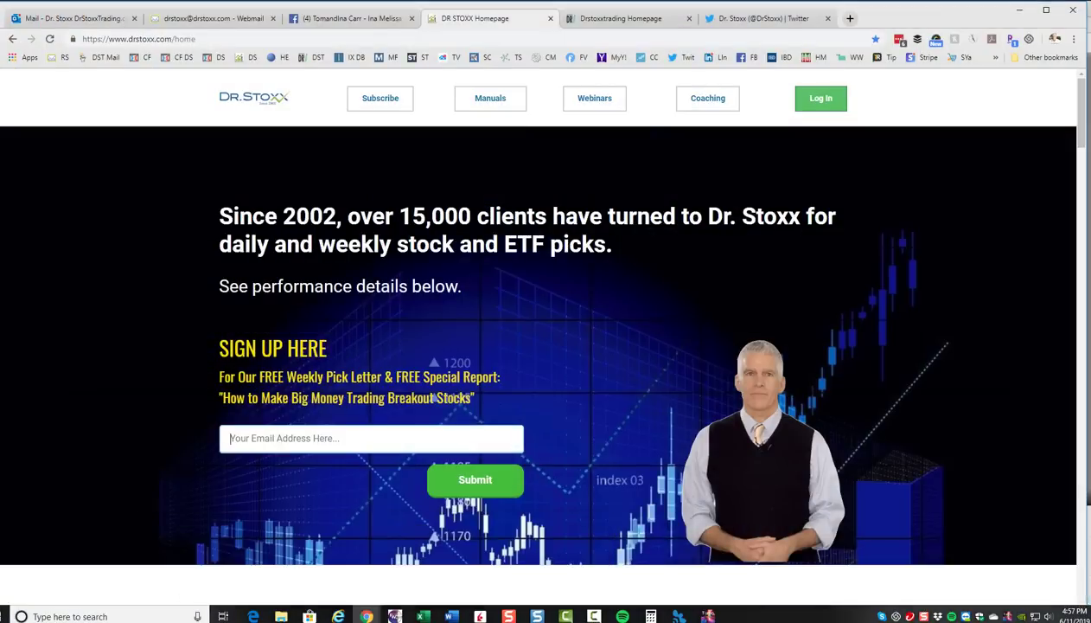
key(ctrl+Tab)
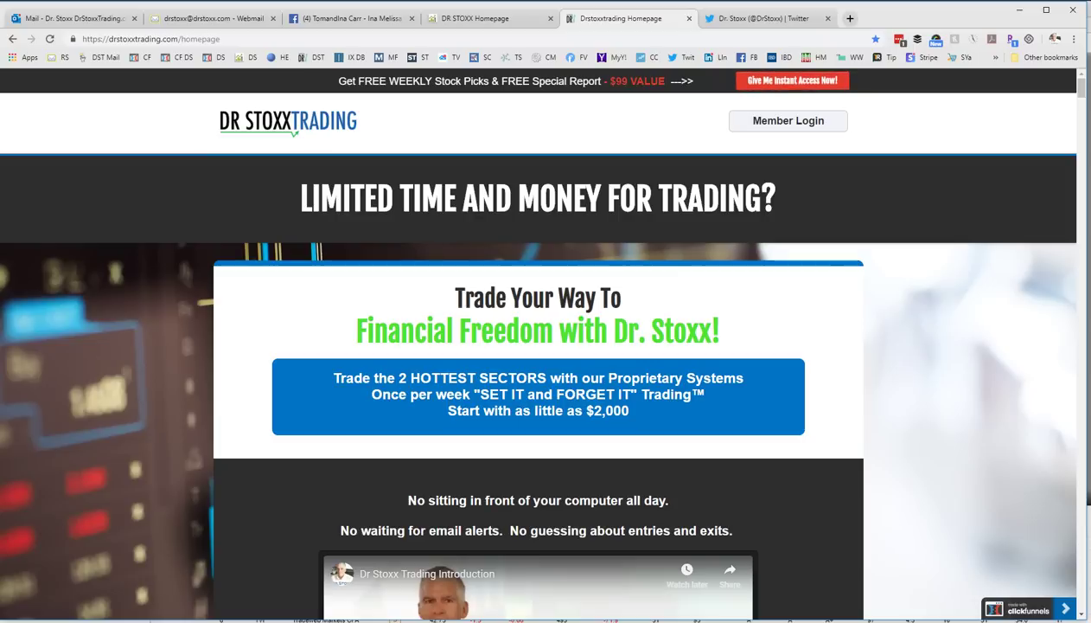
Scroll down to the HOT STOXX (+159.5%) and PENNY STOXX (+183.7%) letter cards
scroll(538, 346, down, 5)
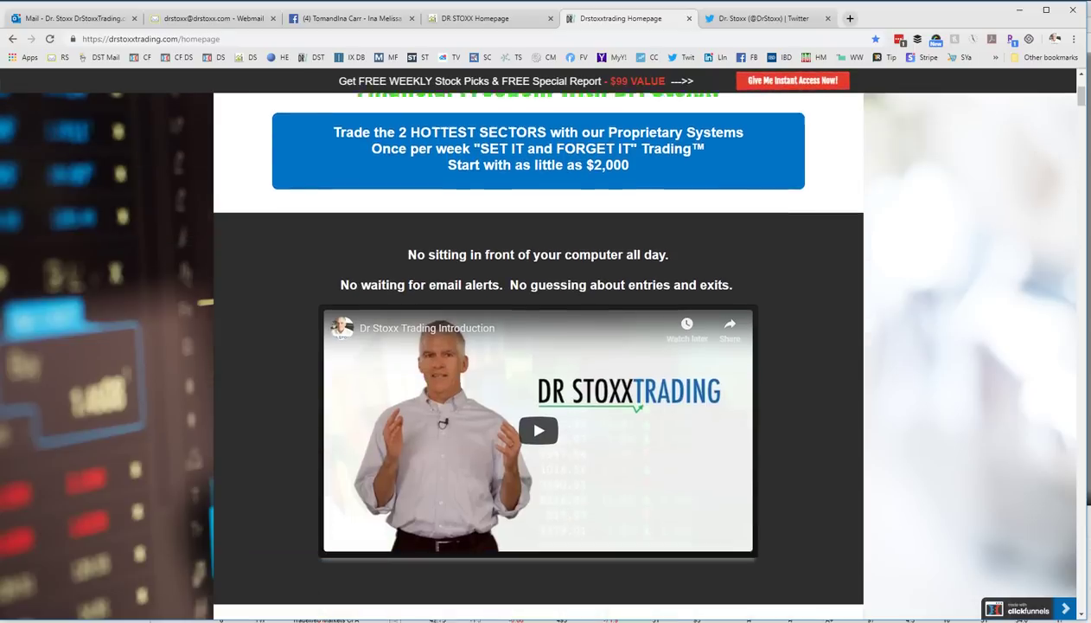
scroll(538, 346, down, 5)
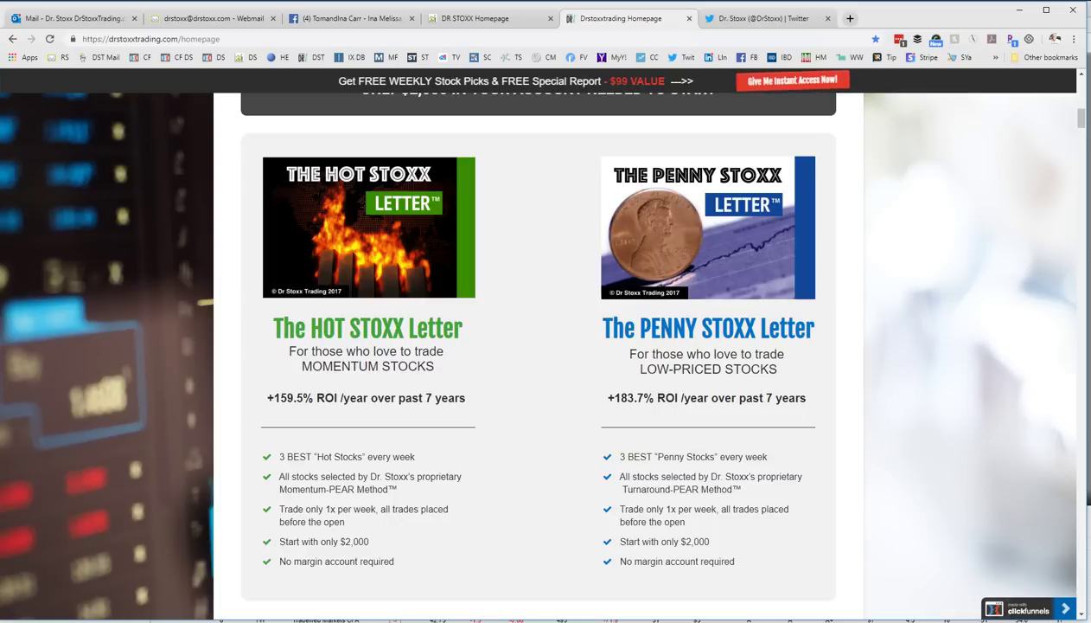
scroll(537, 346, down, 1)
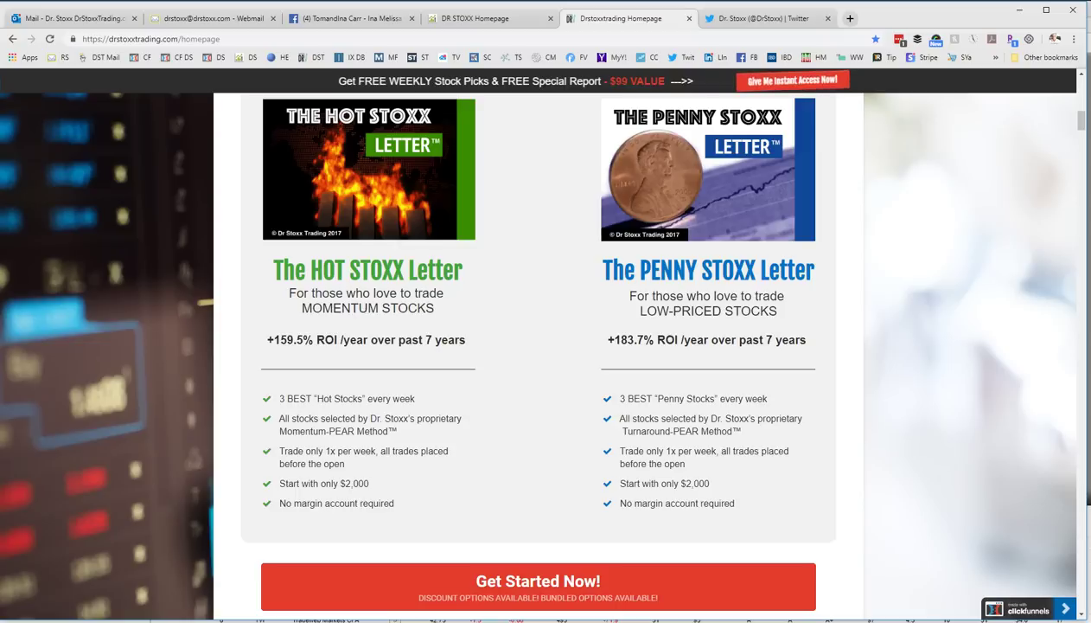
Skim the recent chart tweets on the Twitter profile, then return to MarketSmith
key(ctrl+Tab)
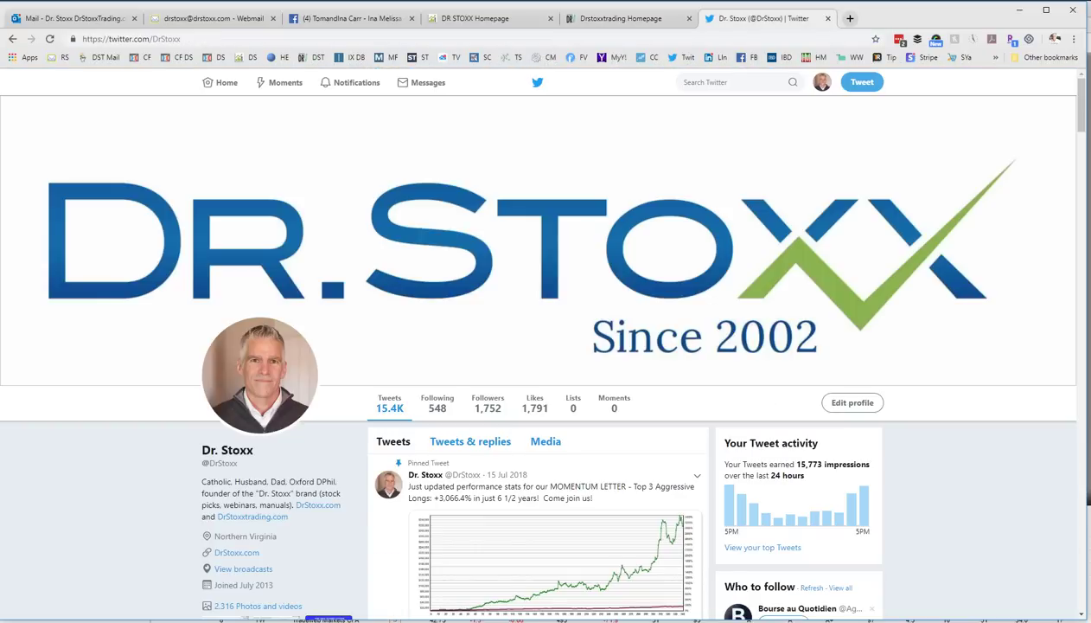
scroll(554, 346, down, 5)
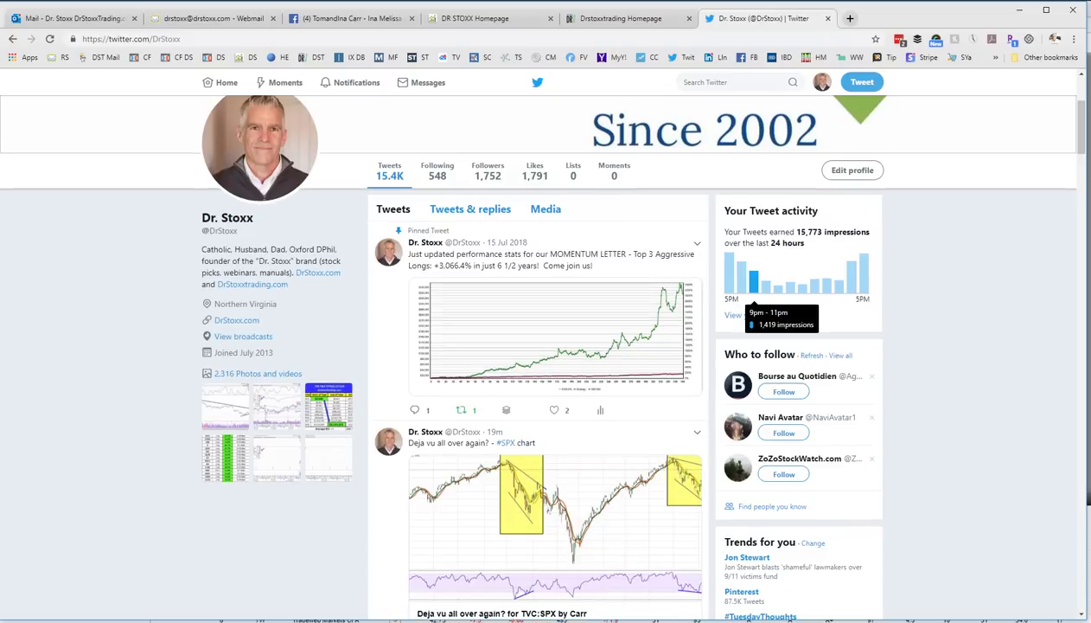
scroll(554, 346, down, 5)
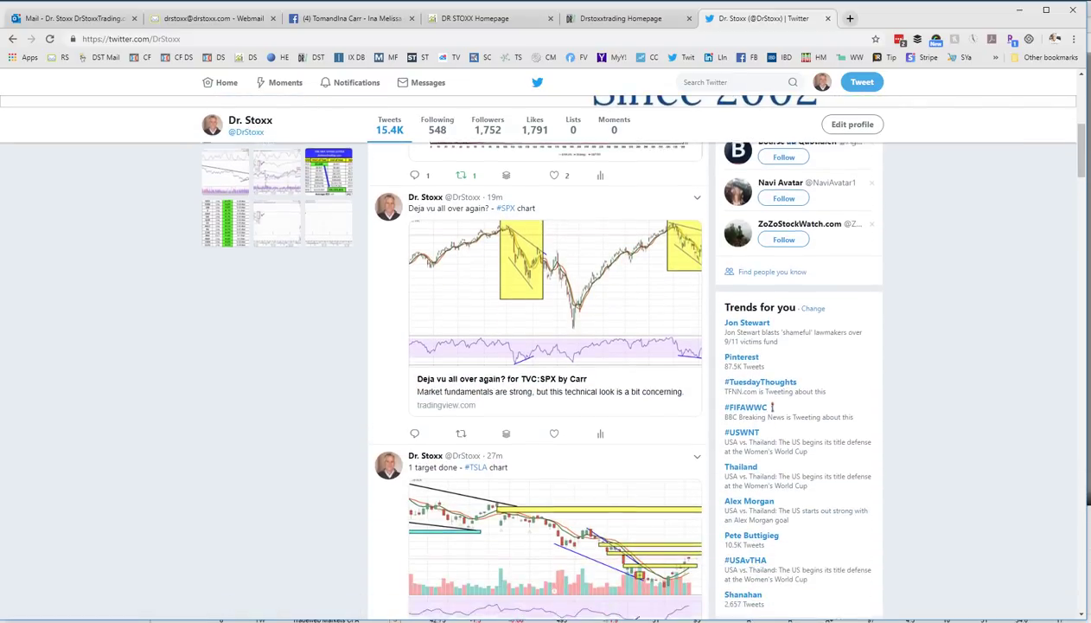
scroll(553, 346, down, 5)
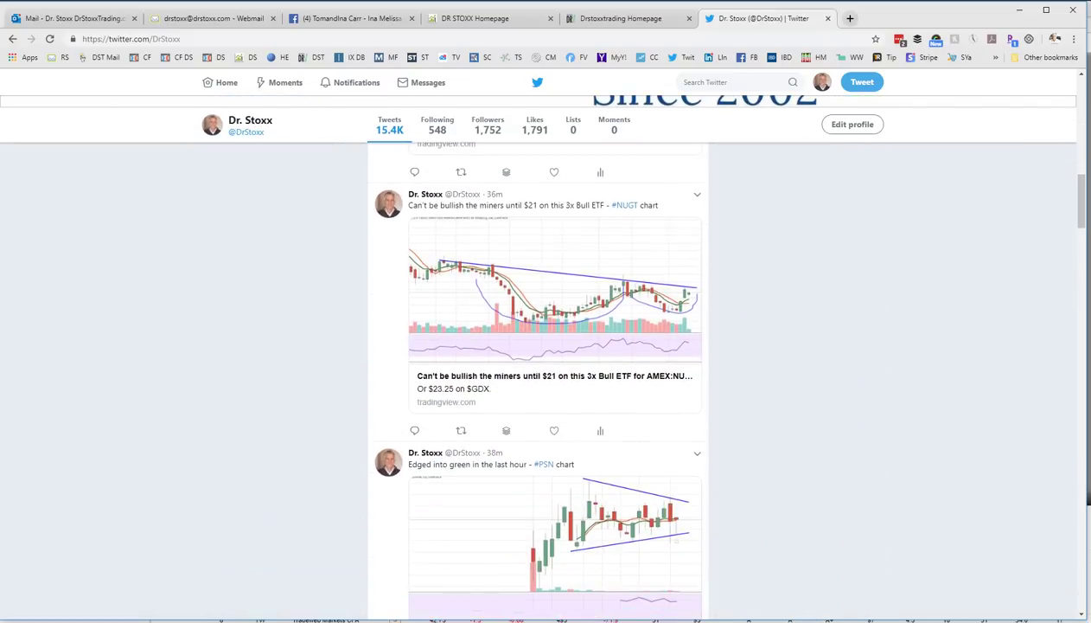
scroll(553, 346, down, 4)
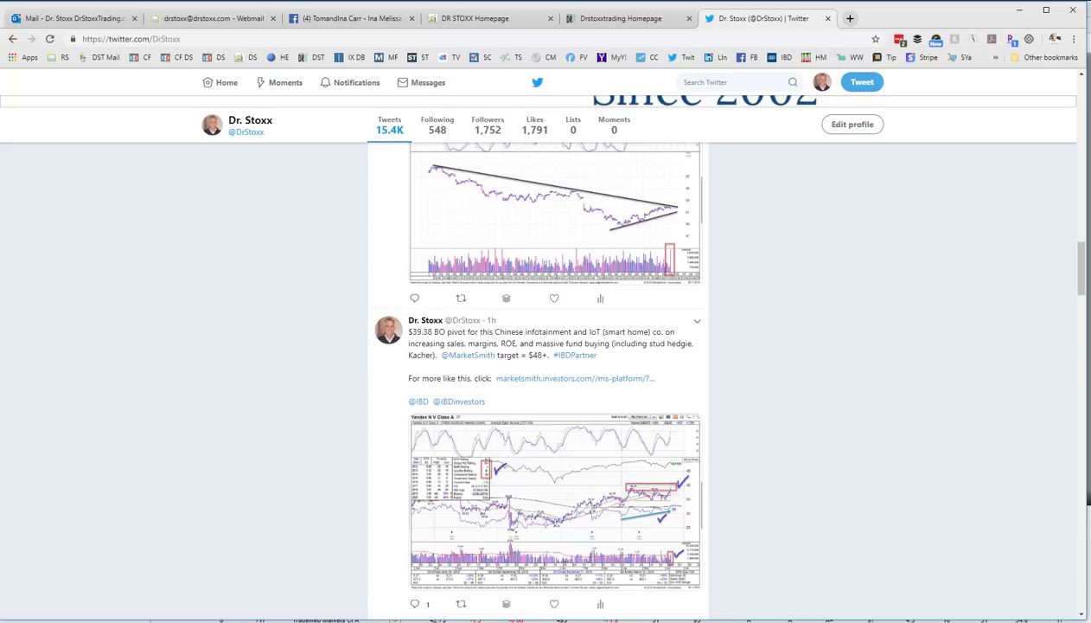
scroll(554, 346, down, 3)
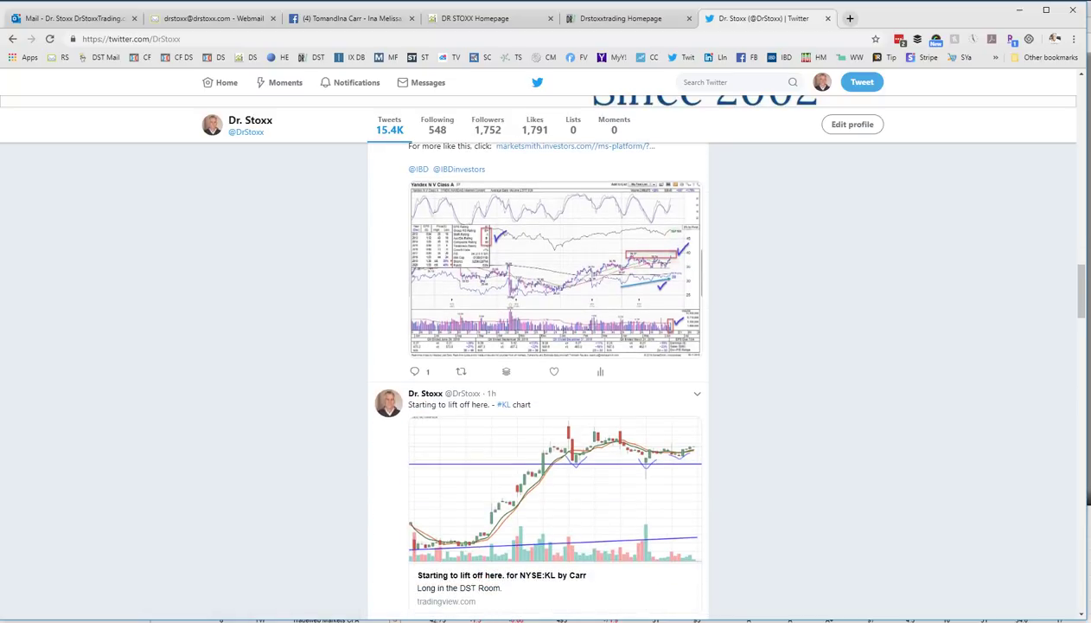
scroll(553, 372, down, 2)
scroll(554, 372, up, 5)
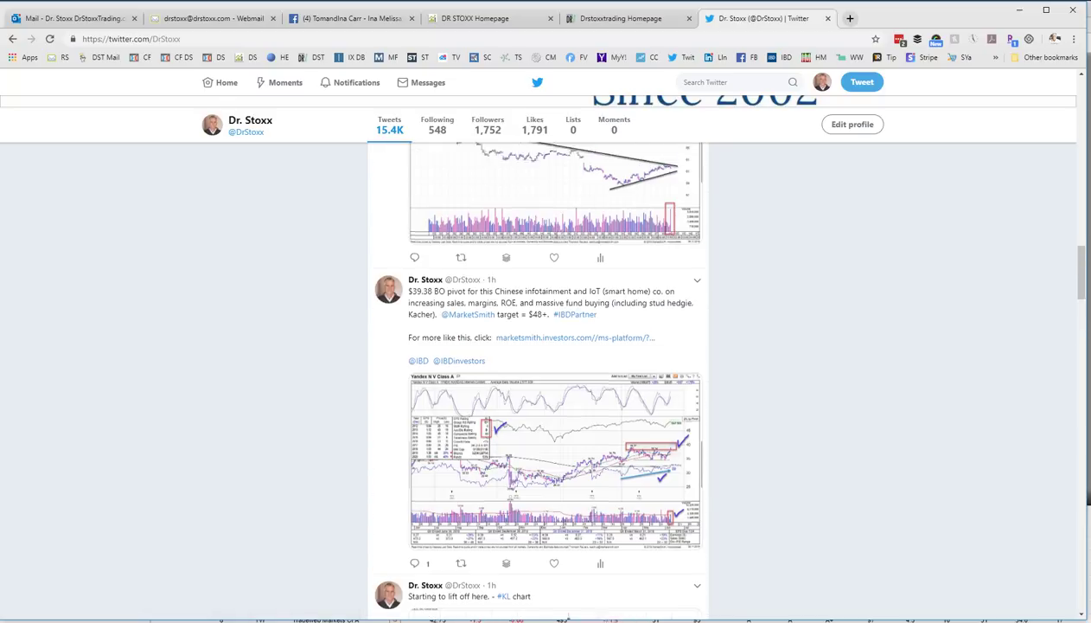
scroll(554, 346, up, 5)
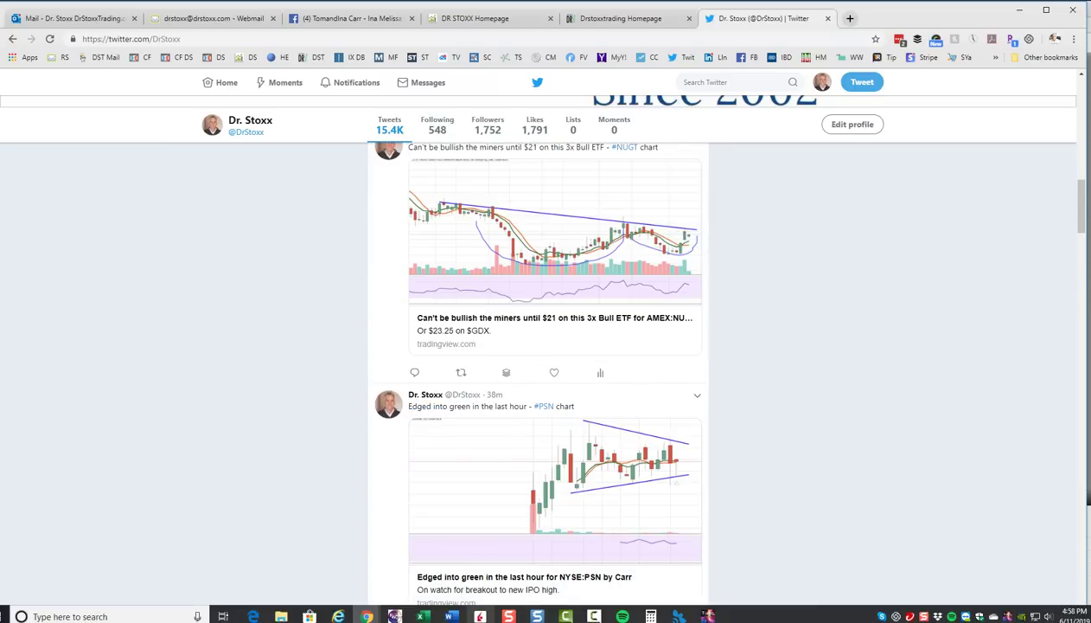
click(546, 558)
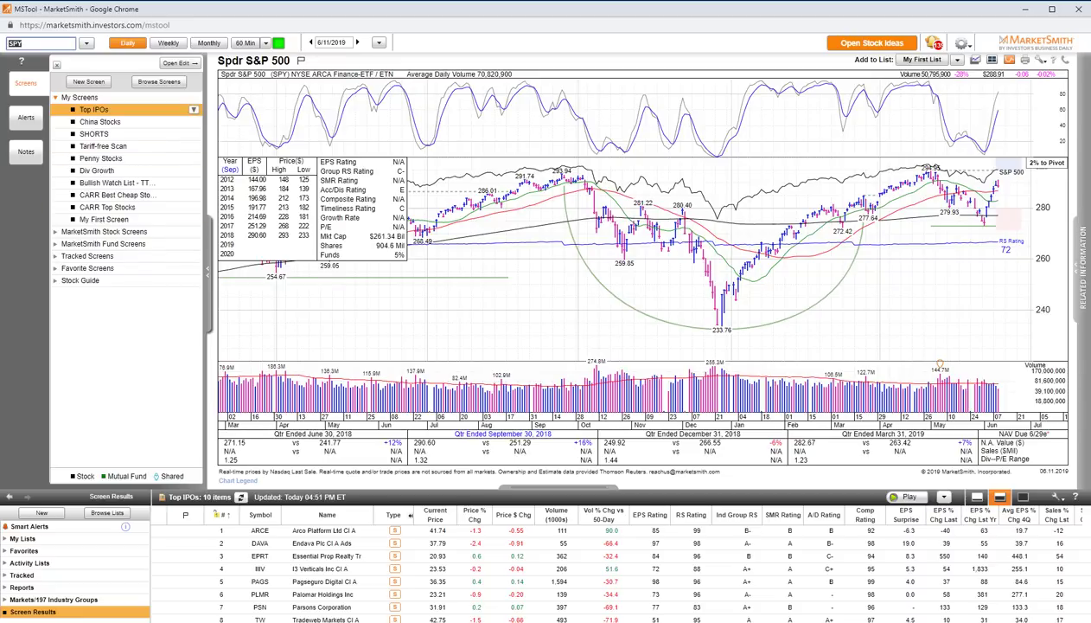
Open the Top IPOs screen editor and check the IPO Date range from 2018 to 2019
click(193, 109)
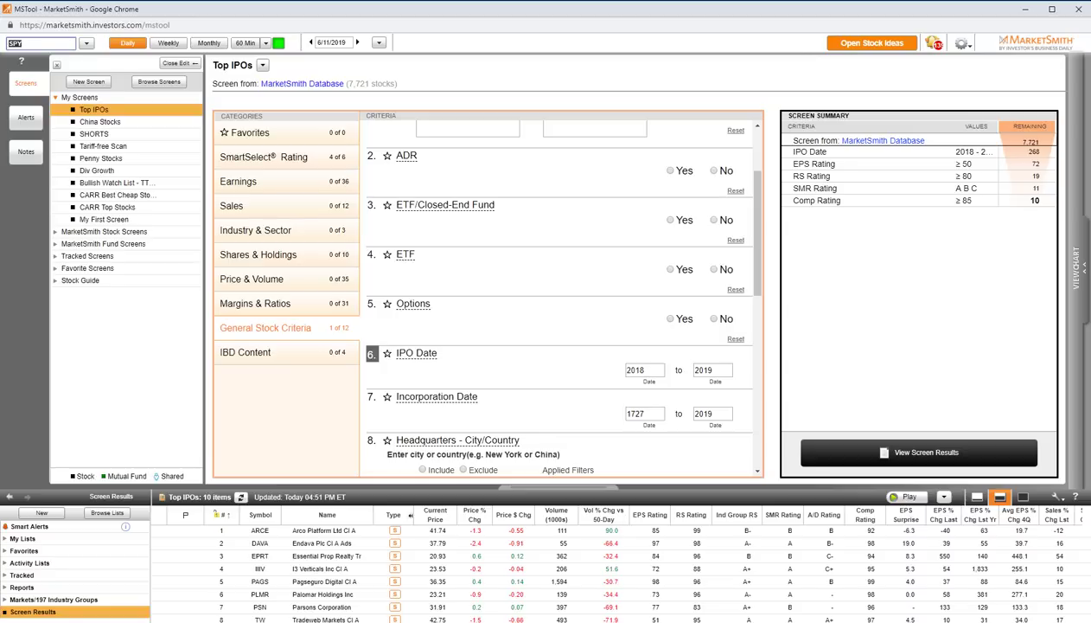
click(628, 370)
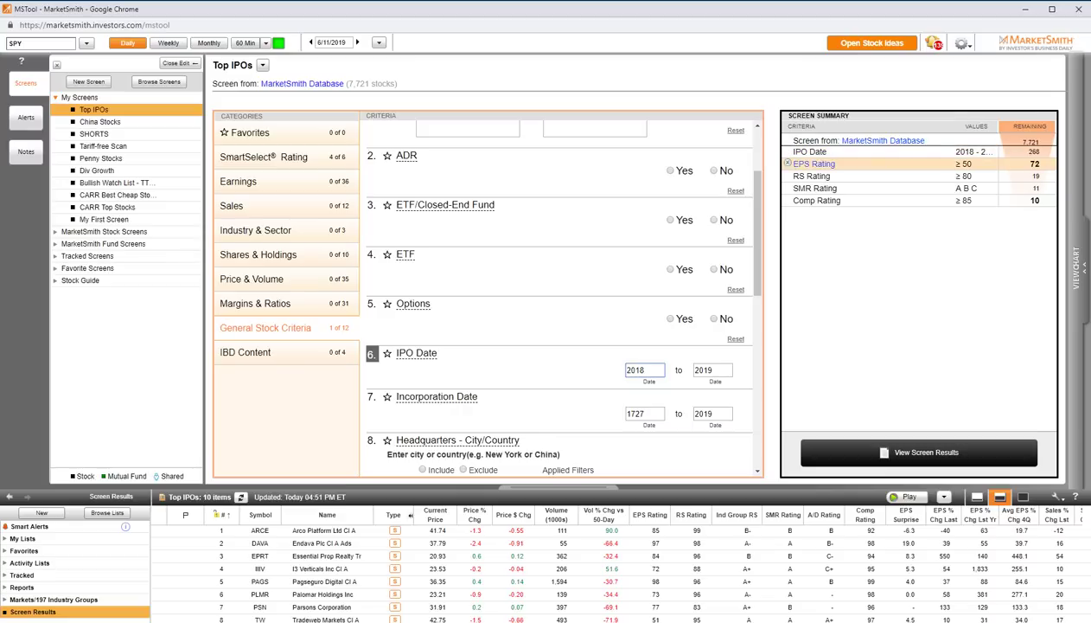
Show the SmartSelect Rating criteria, starting with the EPS Rating minimum of 50
click(813, 164)
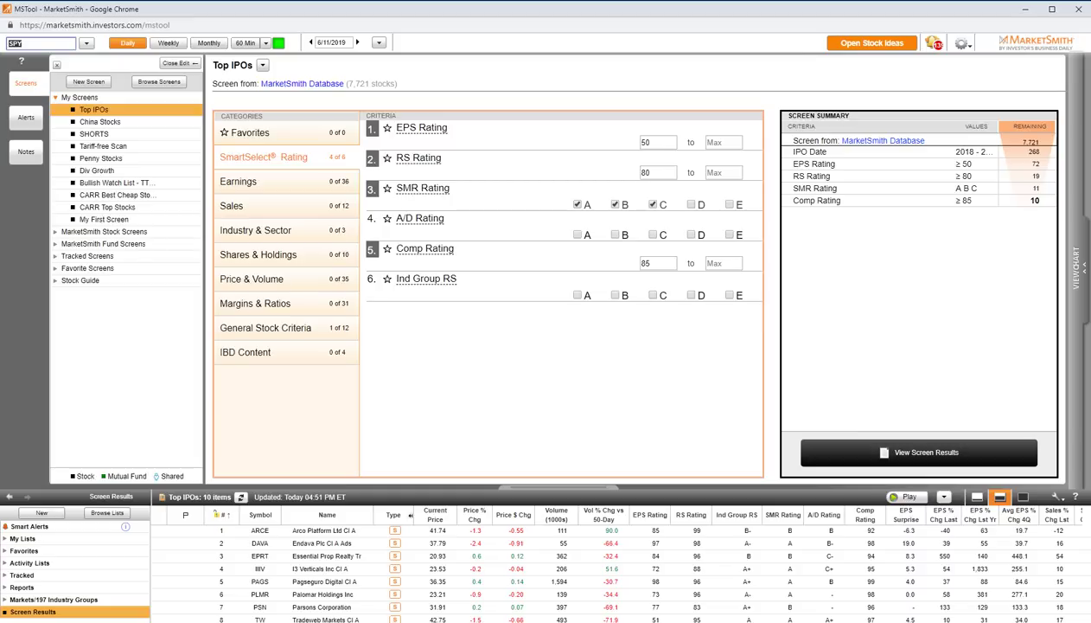
click(658, 142)
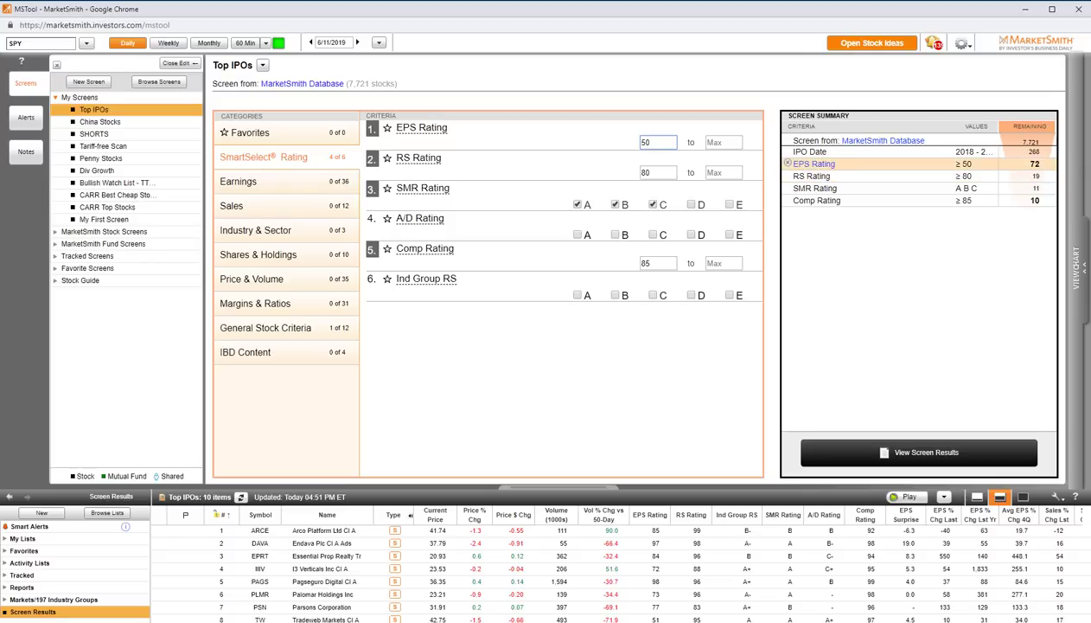
click(830, 176)
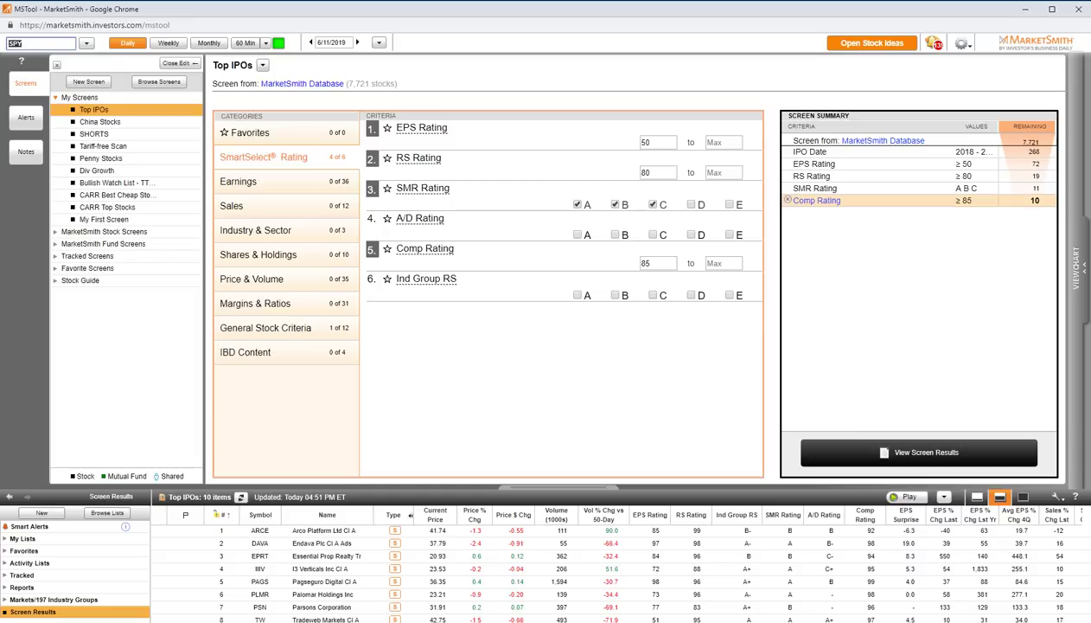
Rerun Top IPOs and sort its 10 results by Comp Rating, descending
click(926, 452)
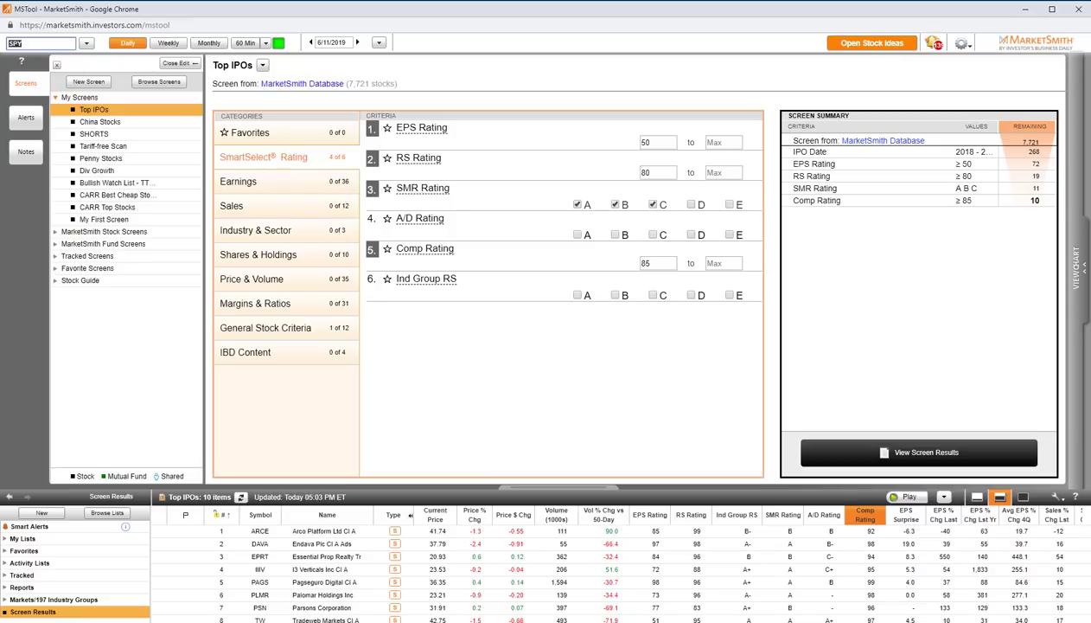
click(865, 514)
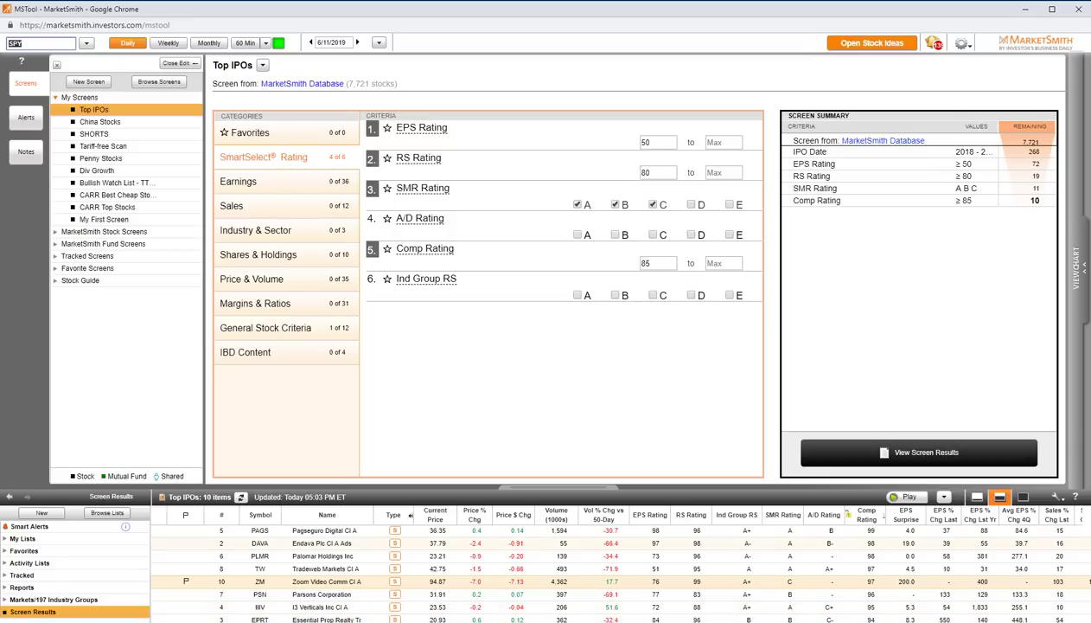
Load the PAGS chart and inspect the price details of a May 2019 bar
click(260, 530)
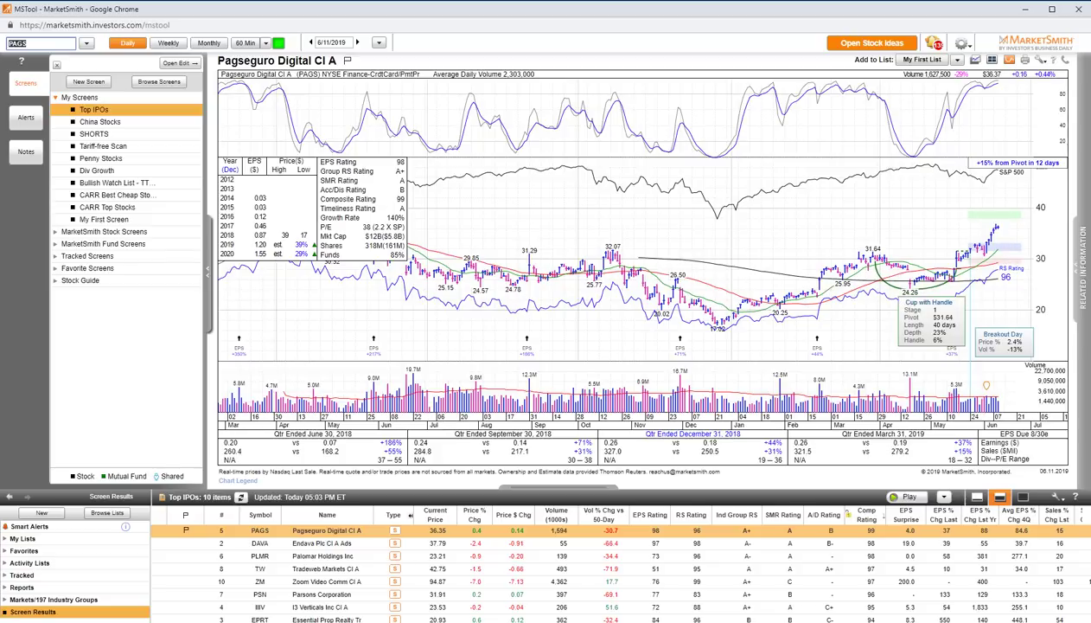
click(962, 249)
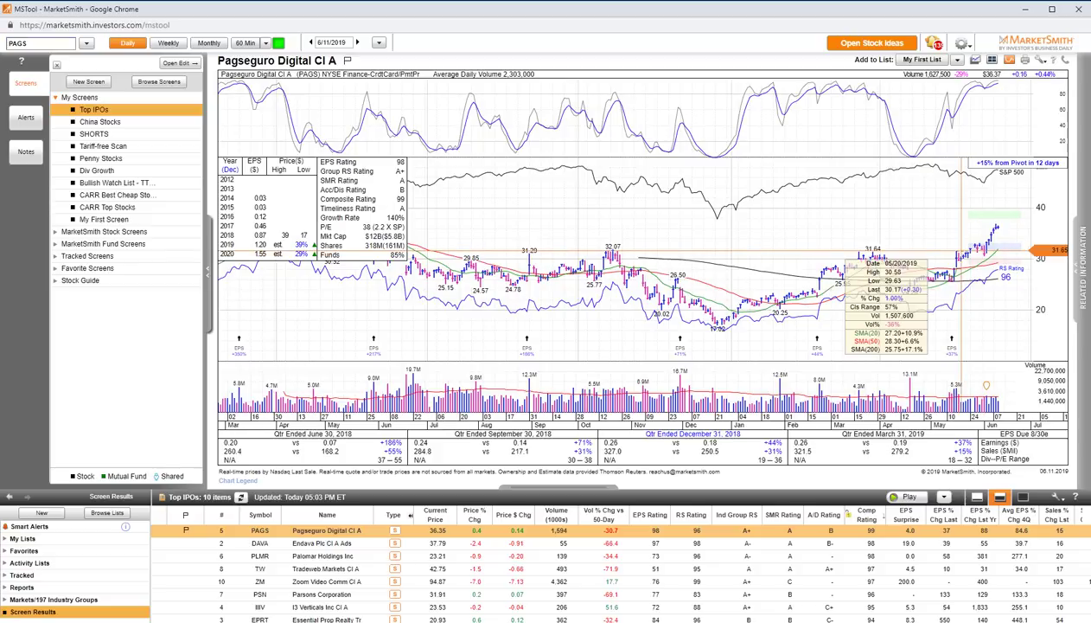
click(962, 249)
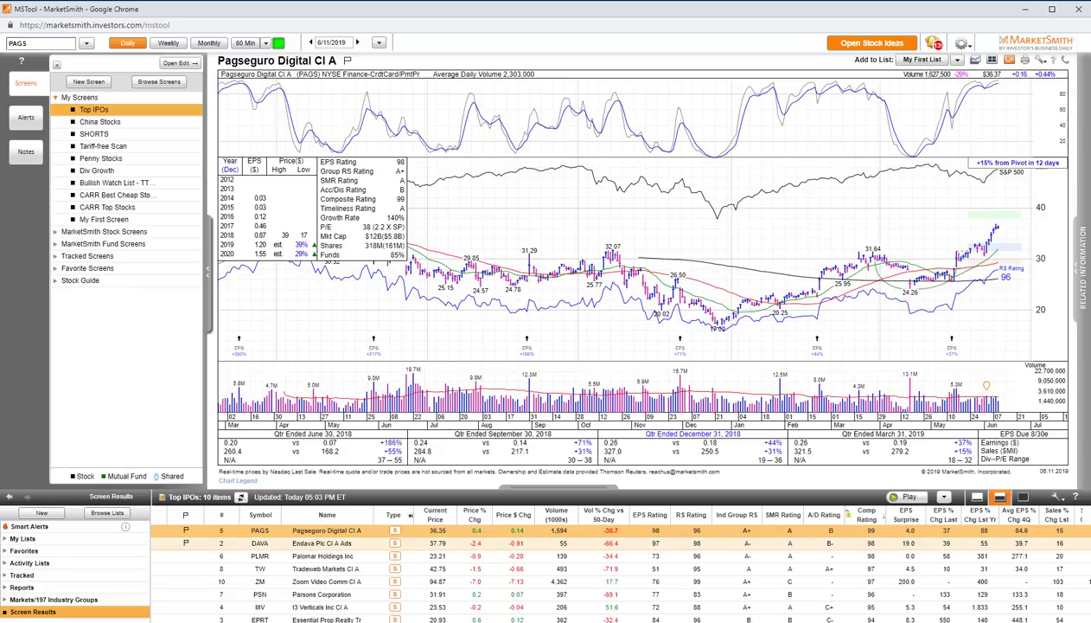
Load the DAVA chart, check bar price data, and view the breakaway gap pattern info
click(260, 543)
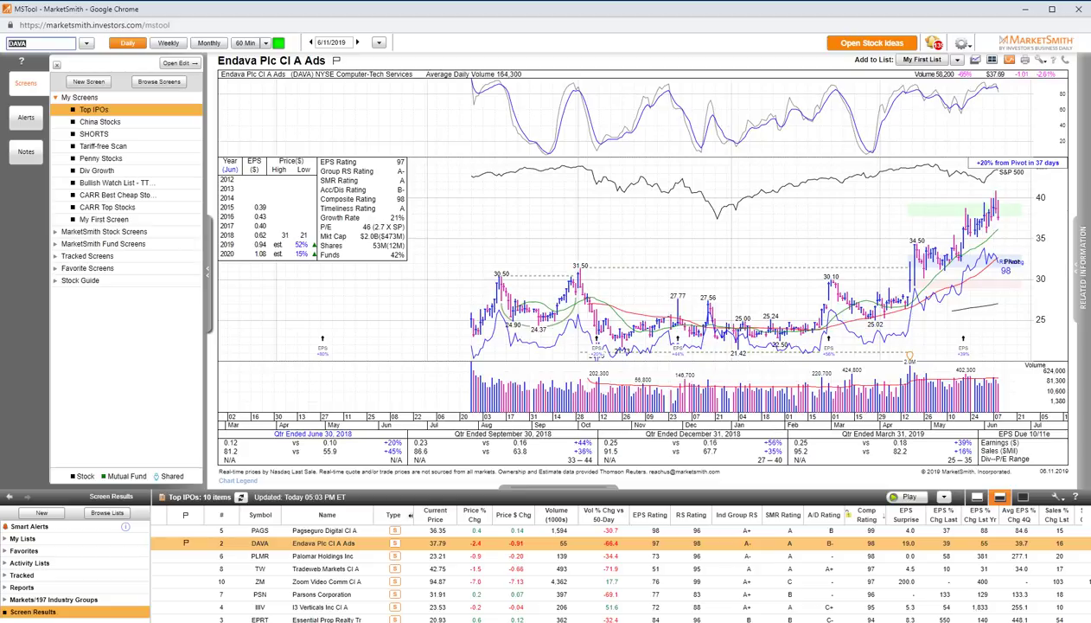
click(904, 267)
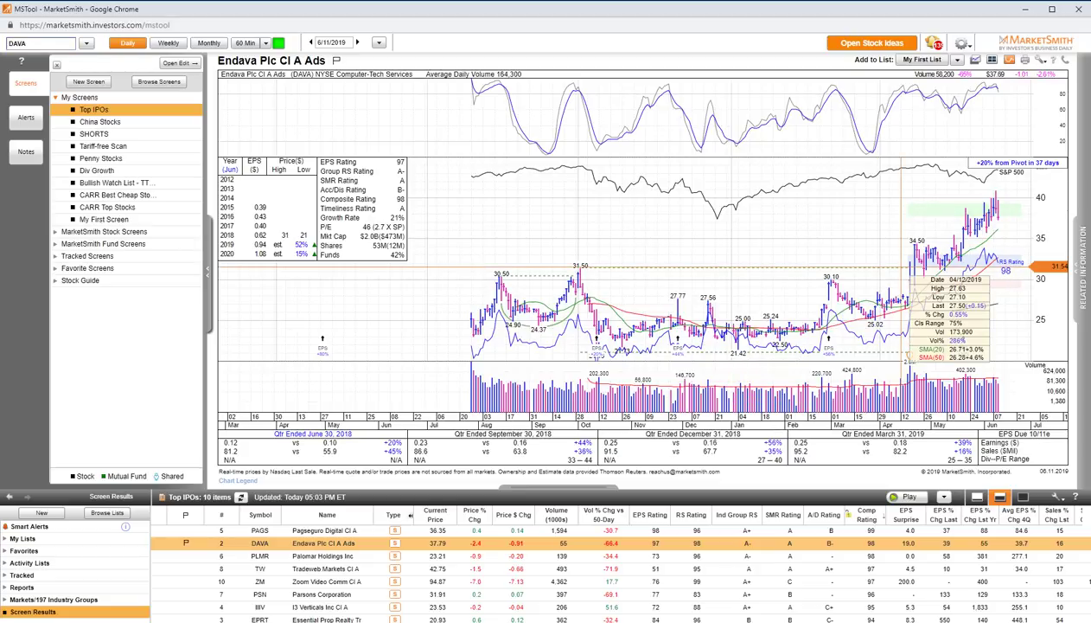
click(903, 268)
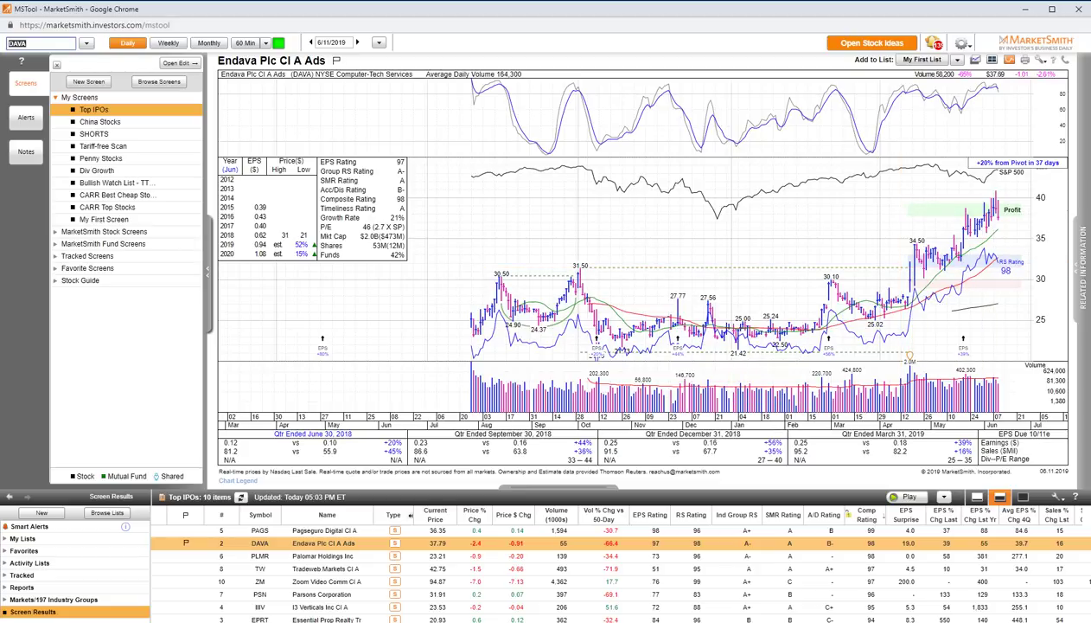
click(904, 267)
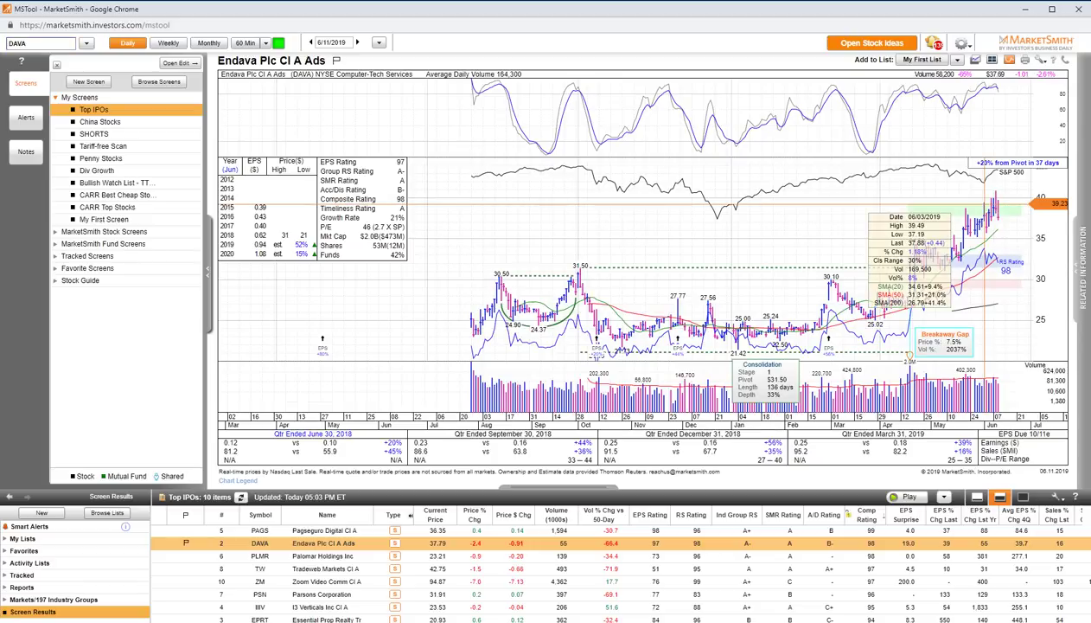
click(903, 267)
mouse_move(909, 356)
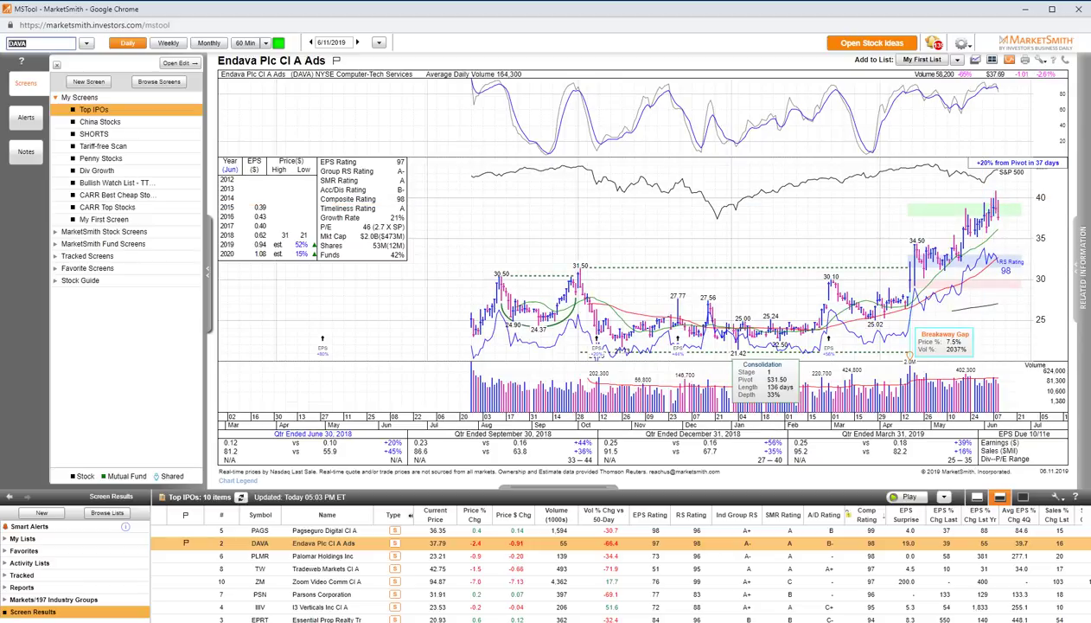
Load the PLMR chart, review its base pattern, then advance to Tradeweb (TW)
click(259, 555)
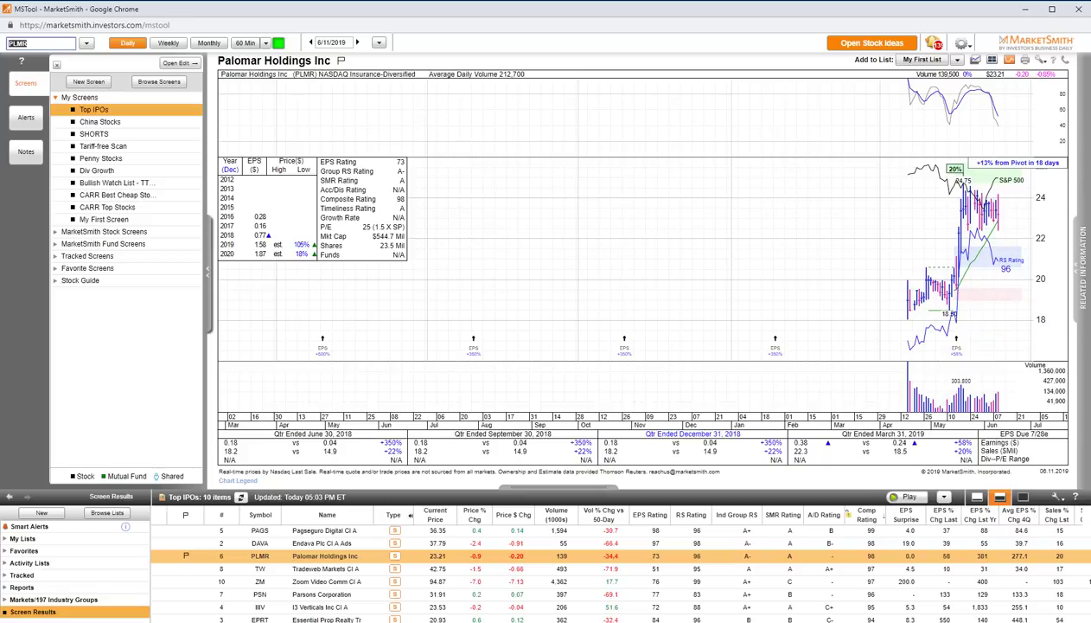
mouse_move(949, 313)
key(Down)
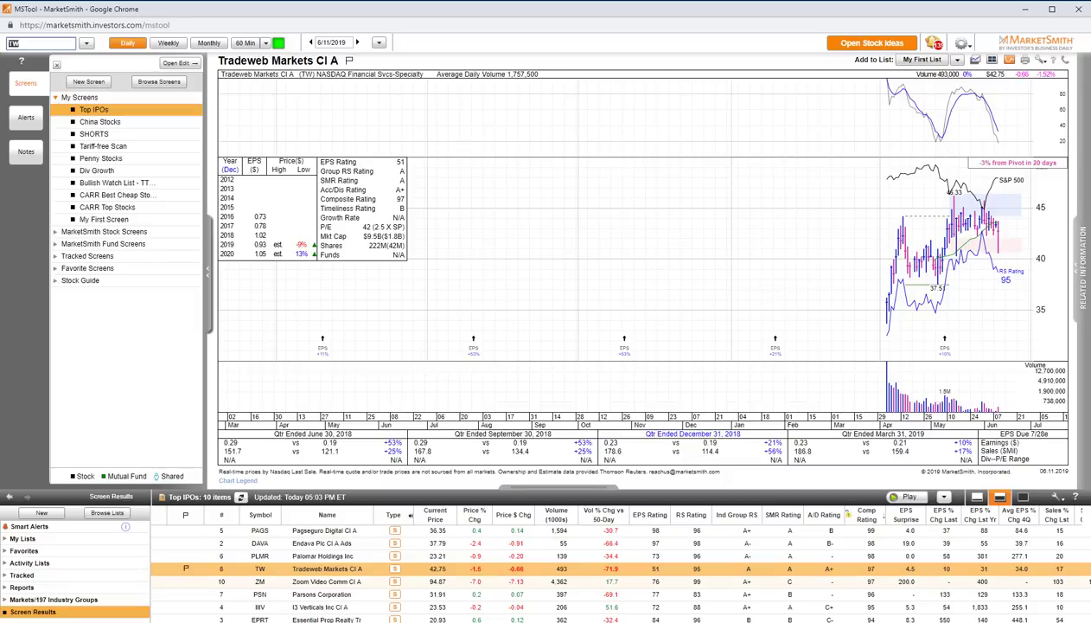
Load the ZM chart and view info boxes on its IPO base and breakaway gap
click(327, 581)
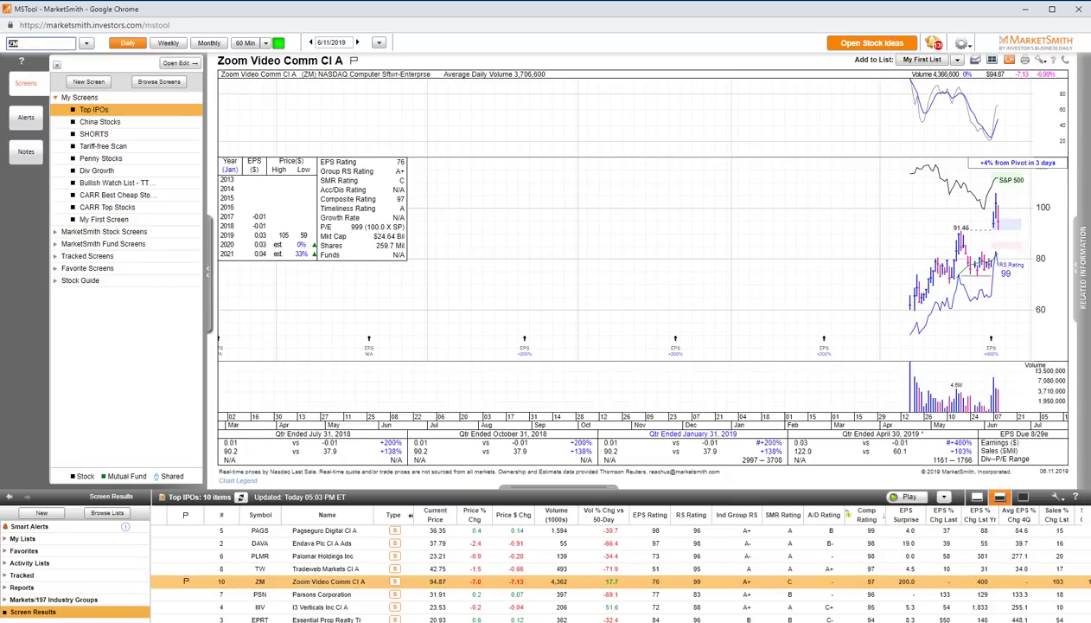
mouse_move(993, 278)
mouse_move(993, 342)
Load the PSN chart and view its IPO base: Stage 1, pivot $33.67, 13 days, 8% deep
click(329, 594)
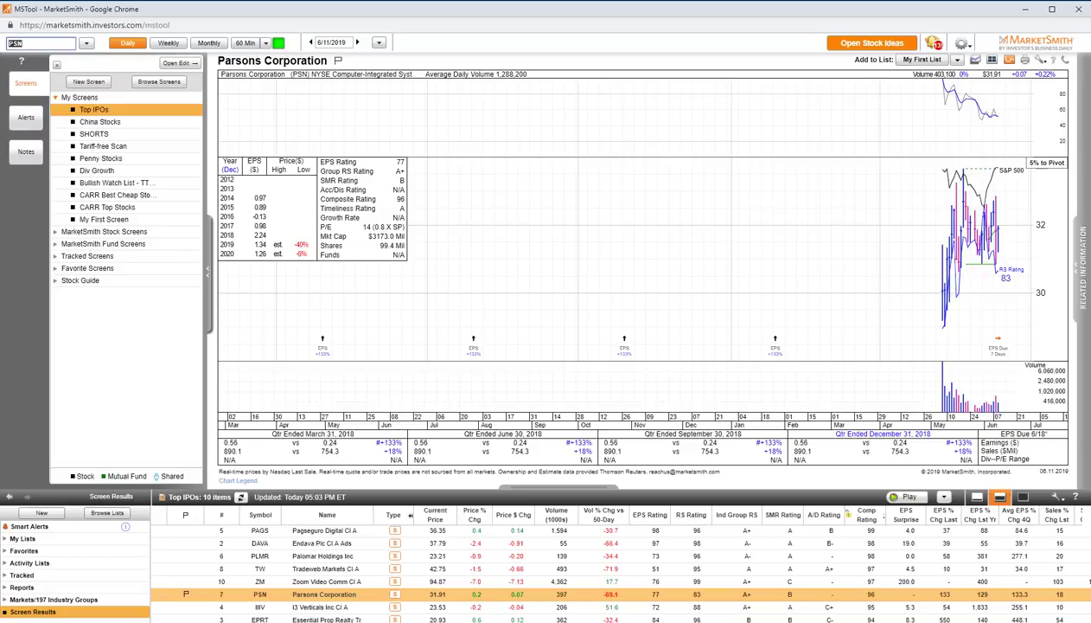
mouse_move(967, 266)
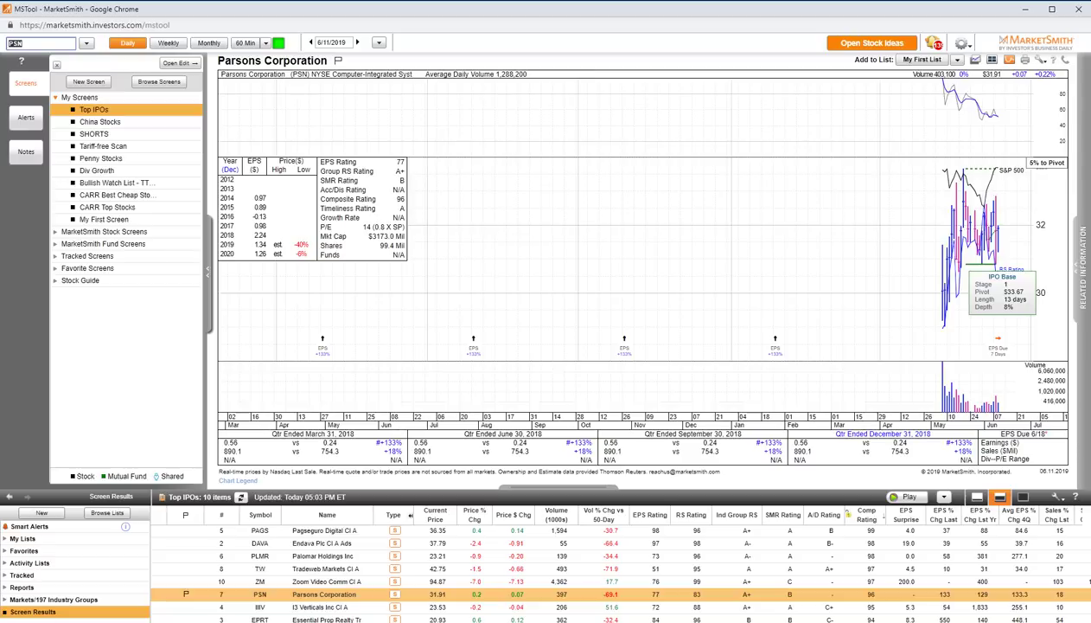